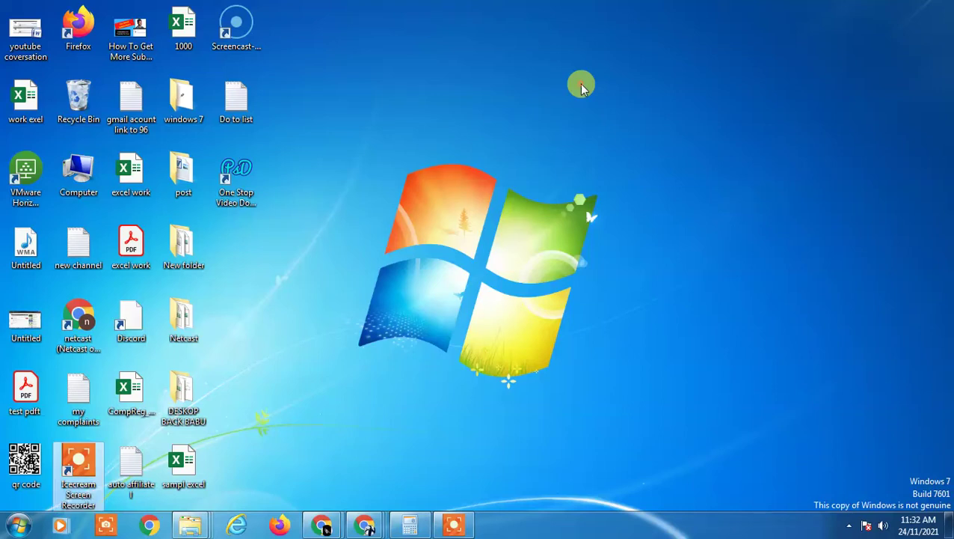
Refresh the desktop twice from its right-click menu.
{"action": "key", "text": "Return"}
{"action": "right_click", "coordinate": [648, 144]}
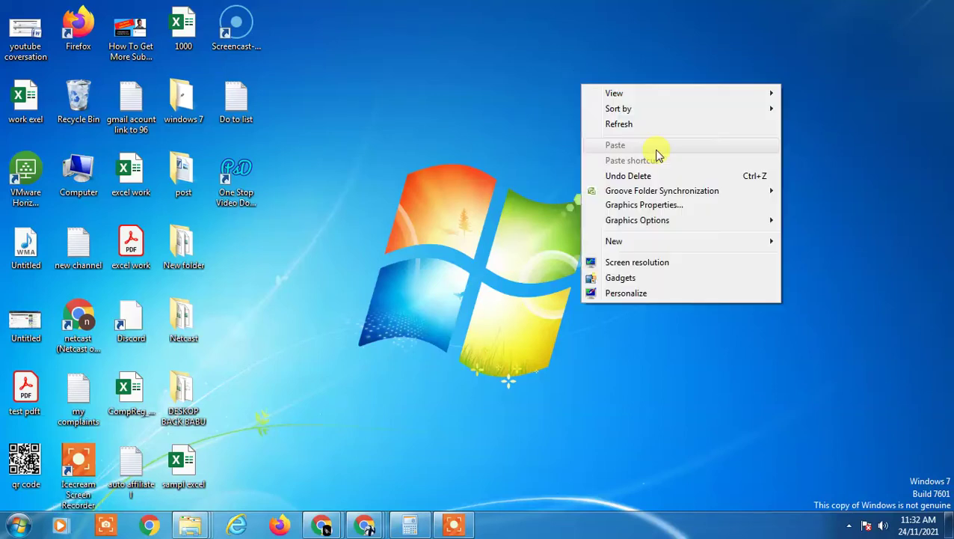
{"action": "left_click", "coordinate": [638, 128]}
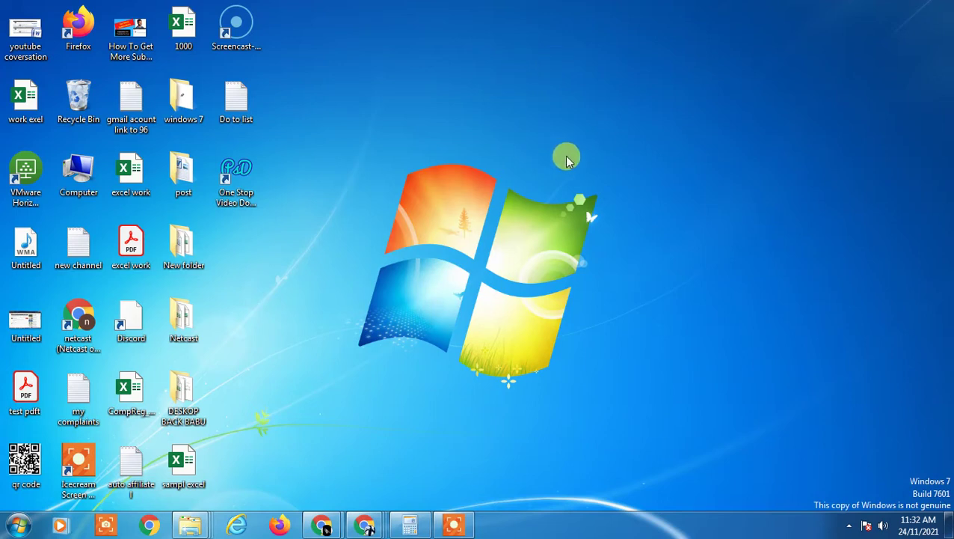
{"action": "right_click", "coordinate": [536, 68]}
{"action": "left_click", "coordinate": [647, 106]}
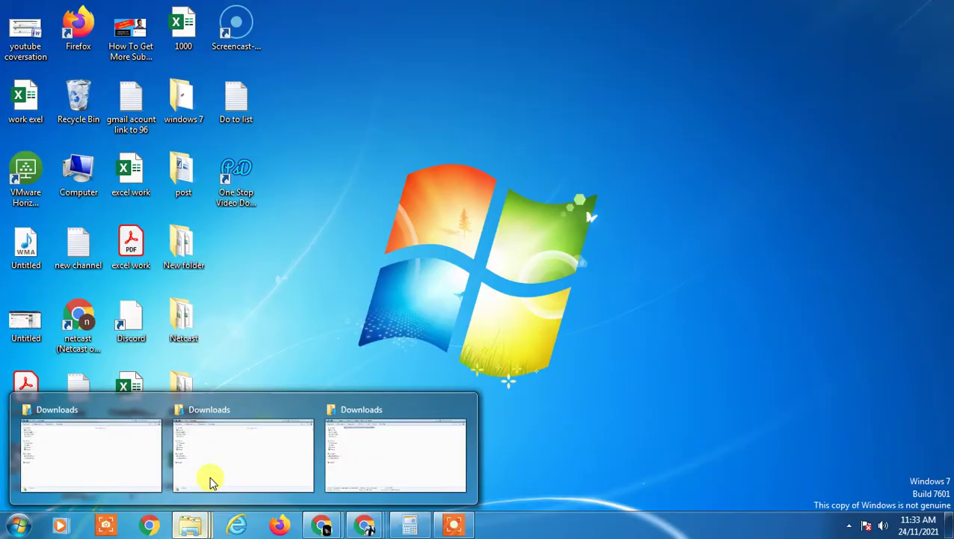
In Downloads, check the social media icons file's Properties to confirm it's a PNG image.
{"action": "left_click", "coordinate": [219, 457]}
{"action": "double_click", "coordinate": [189, 71]}
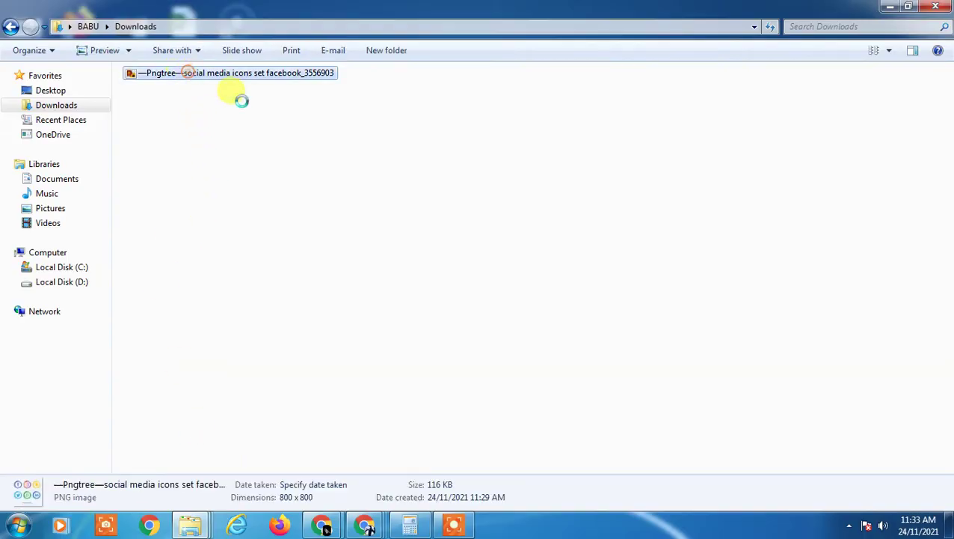
{"action": "key", "text": "Menu"}
{"action": "left_click", "coordinate": [245, 442]}
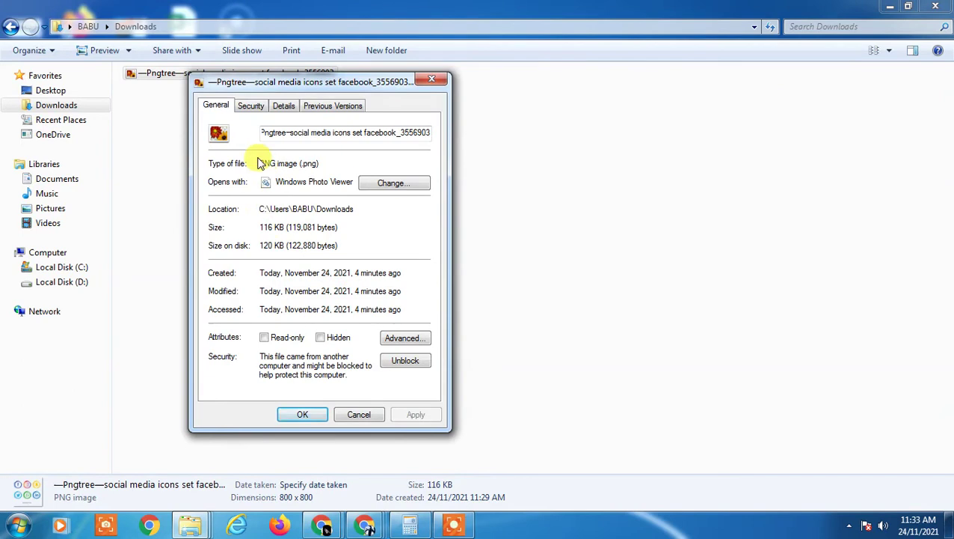
{"action": "left_click_drag", "start_coordinate": [262, 163], "coordinate": [341, 161]}
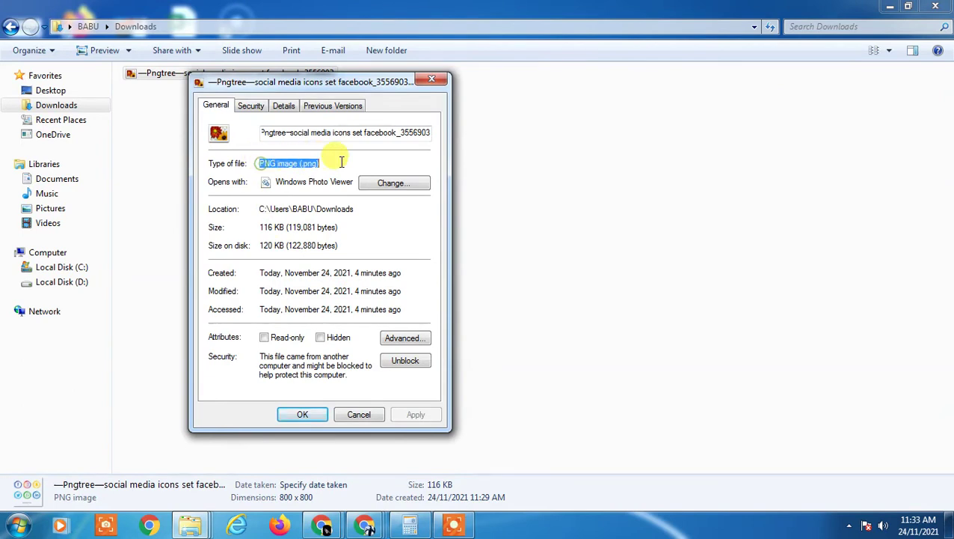
{"action": "left_click", "coordinate": [432, 86]}
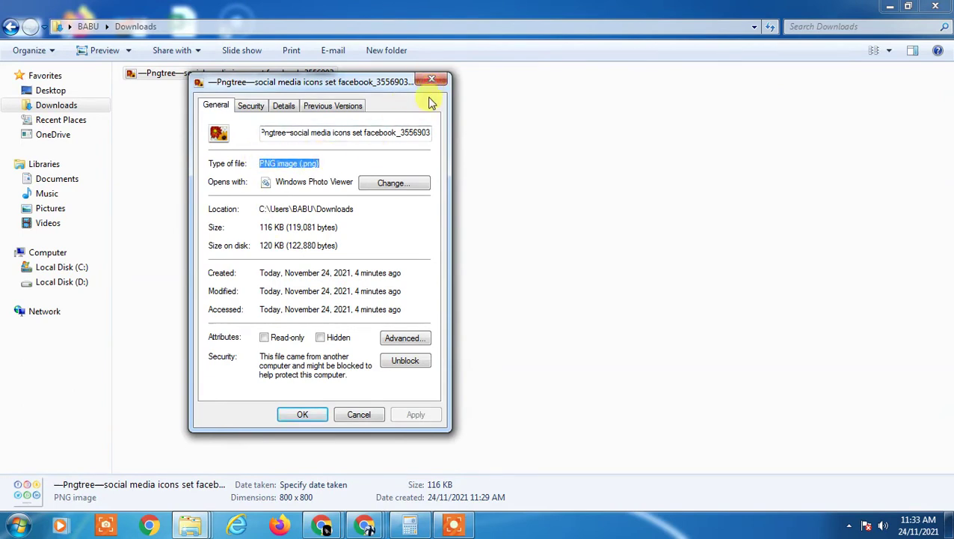
{"action": "left_click", "coordinate": [262, 164]}
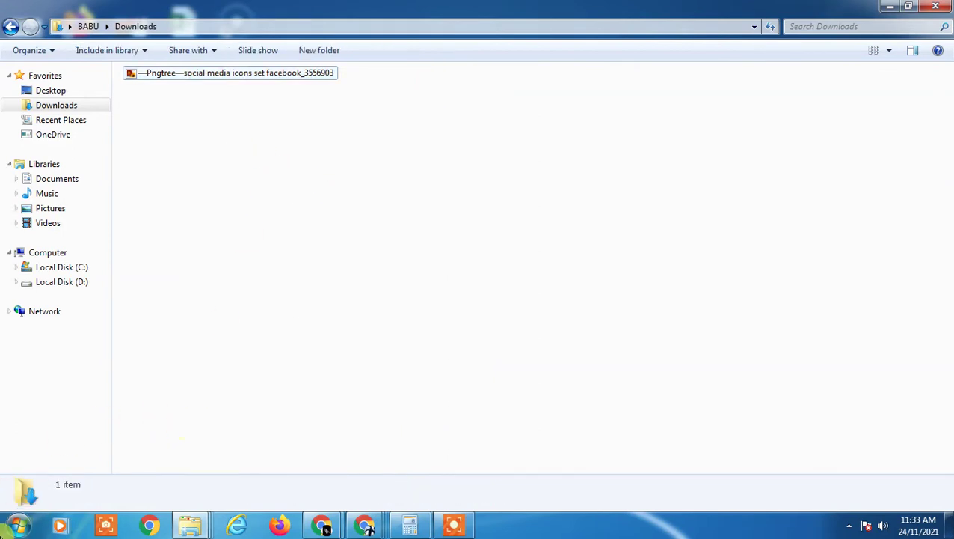
Launch Word from the Start menu and create a blank document.
{"action": "left_click", "coordinate": [16, 526]}
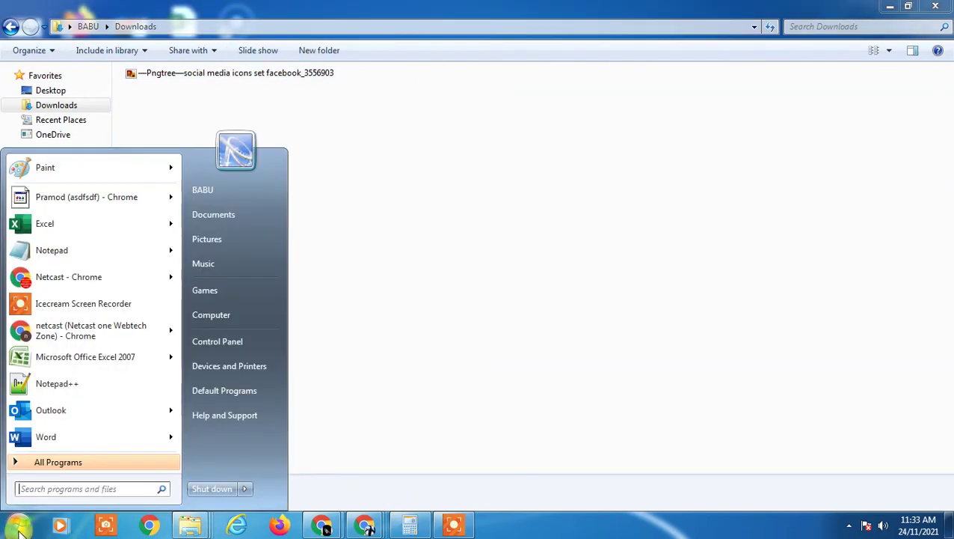
{"action": "left_click", "coordinate": [49, 437]}
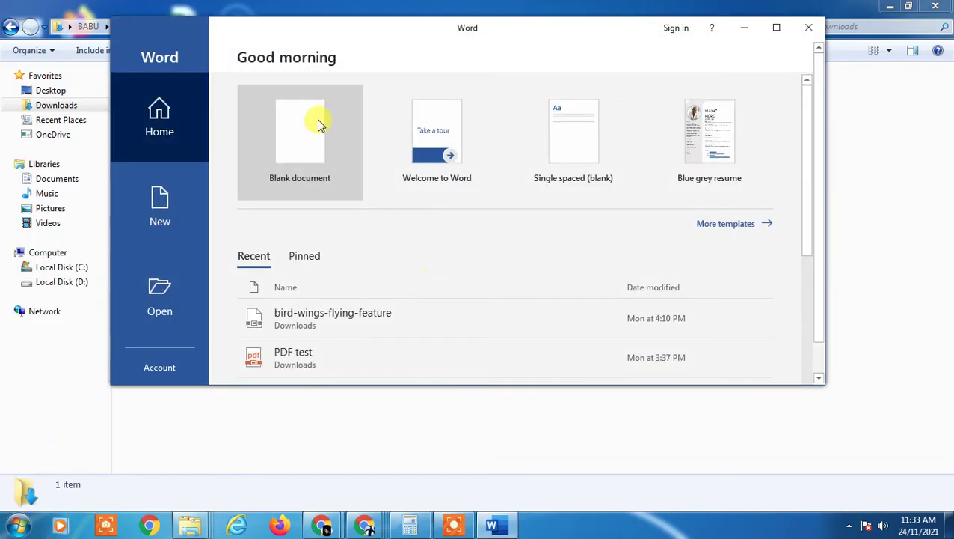
{"action": "left_click", "coordinate": [317, 124]}
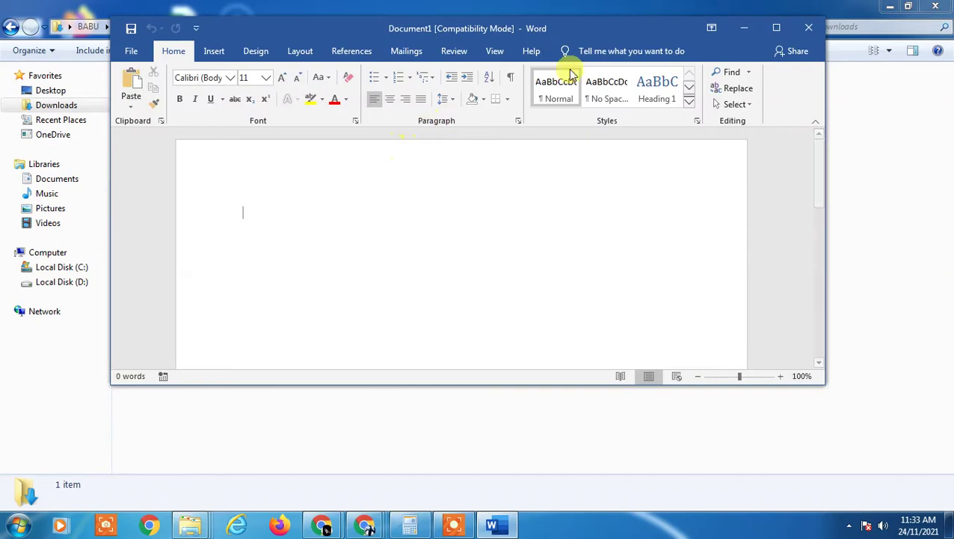
Drag the social media icons PNG from Downloads into the blank document.
{"action": "left_click_drag", "start_coordinate": [298, 28], "coordinate": [537, 76]}
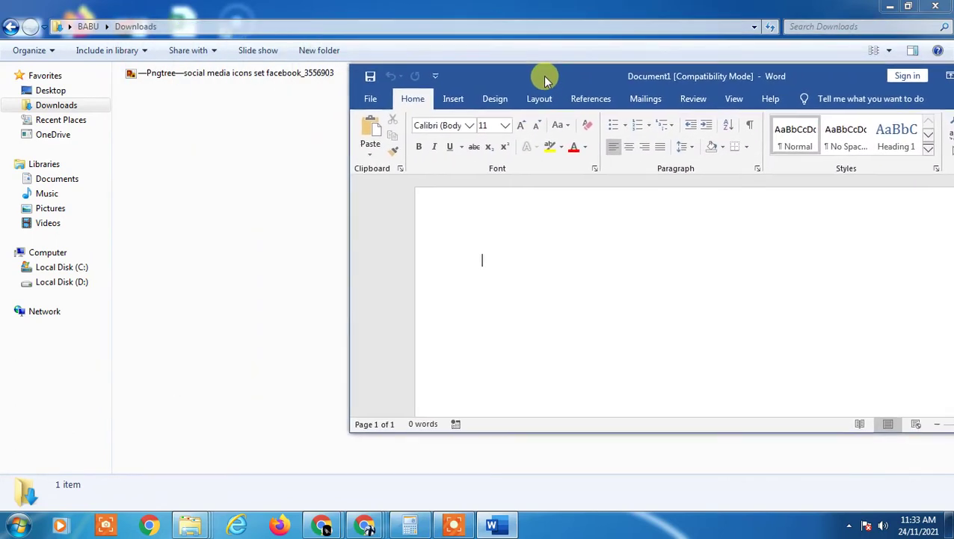
{"action": "left_click_drag", "start_coordinate": [155, 75], "coordinate": [737, 311]}
{"action": "left_click_drag", "start_coordinate": [785, 87], "coordinate": [494, 73]}
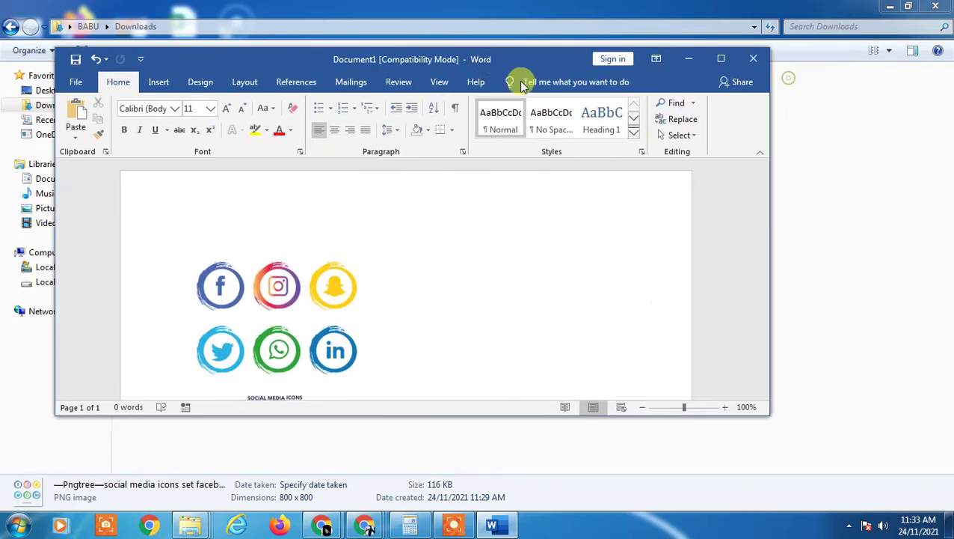
Maximize Word, select the icons picture, and set its Layout Options wrapping to In Front of Text.
{"action": "left_click", "coordinate": [722, 64]}
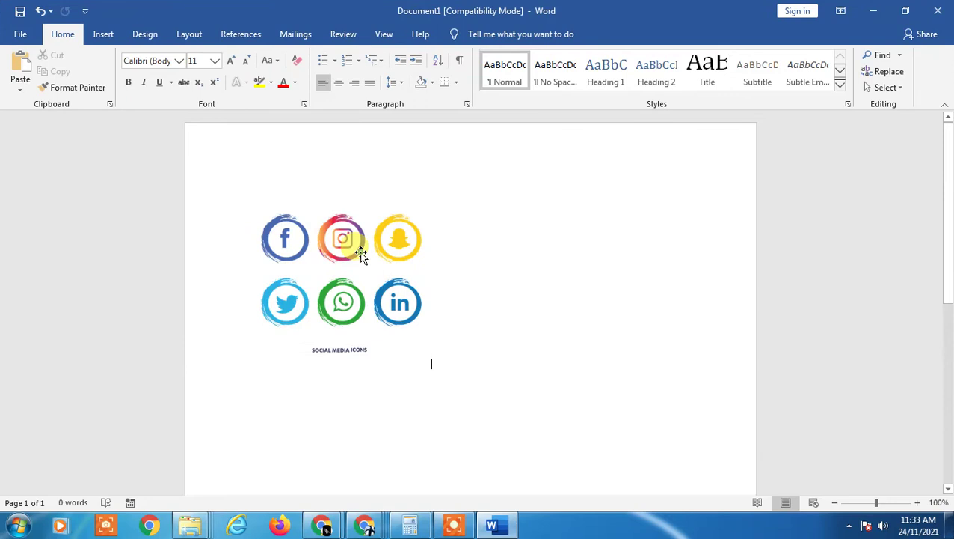
{"action": "left_click", "coordinate": [428, 293]}
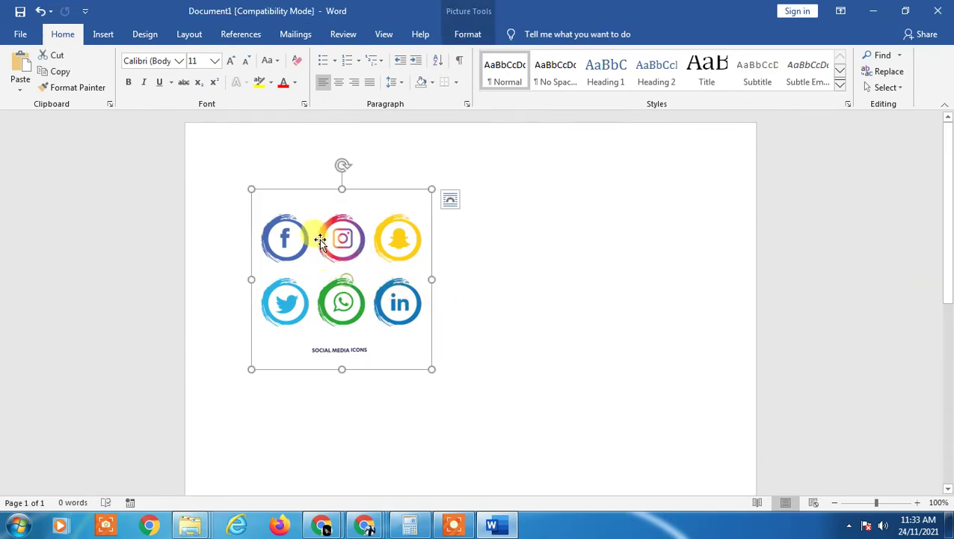
{"action": "left_click", "coordinate": [497, 211]}
{"action": "left_click", "coordinate": [289, 253]}
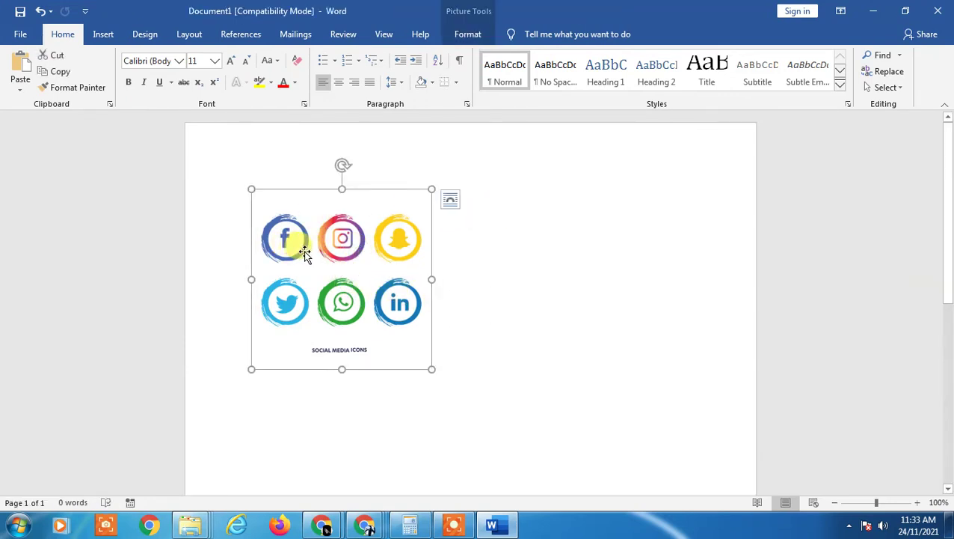
{"action": "left_click", "coordinate": [511, 256]}
{"action": "left_click", "coordinate": [524, 248]}
{"action": "left_click", "coordinate": [550, 244]}
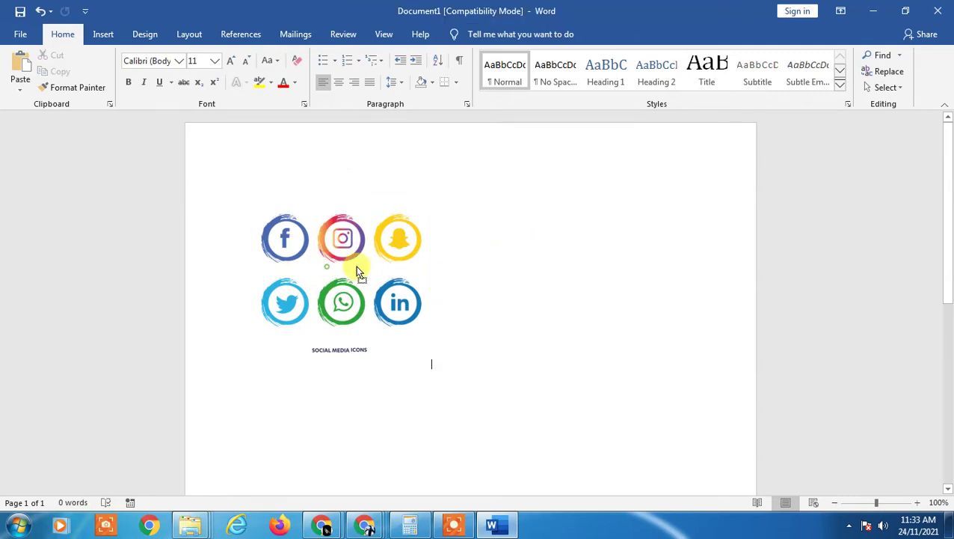
{"action": "left_click", "coordinate": [374, 269]}
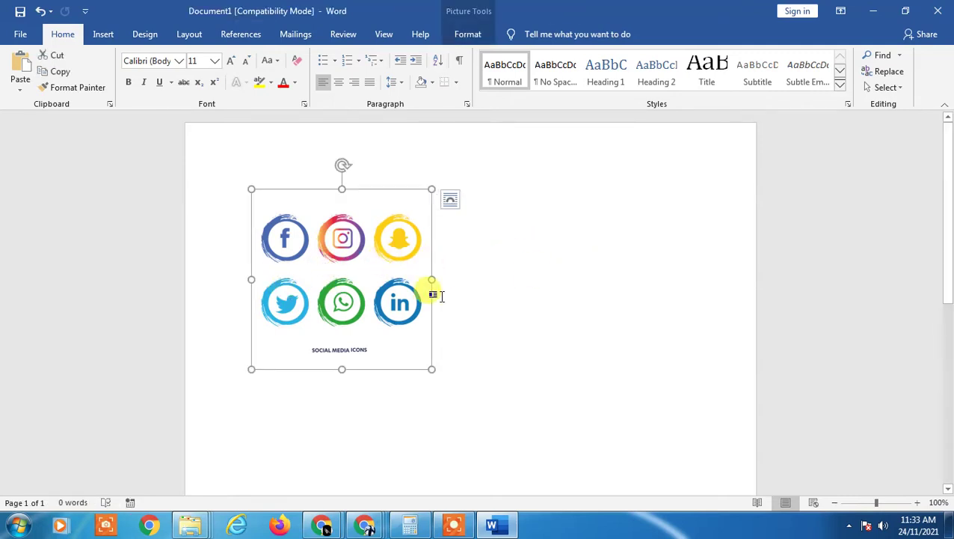
{"action": "left_click", "coordinate": [543, 278]}
{"action": "left_click", "coordinate": [343, 286]}
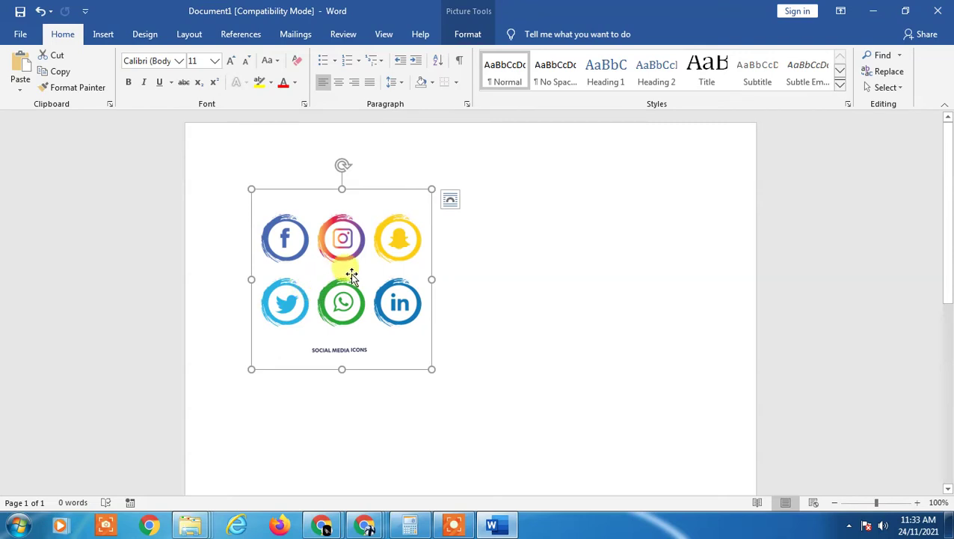
{"action": "left_click", "coordinate": [450, 200]}
{"action": "left_click", "coordinate": [553, 335]}
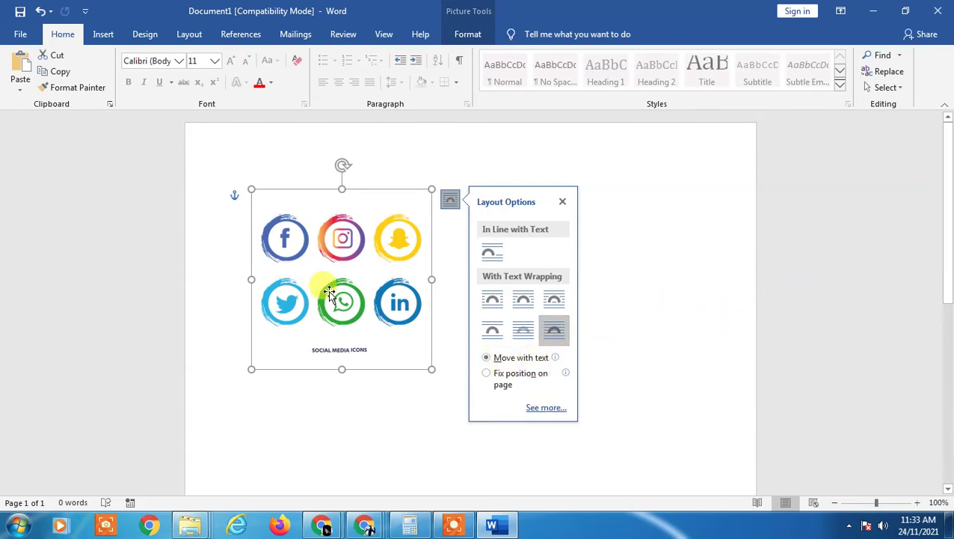
{"action": "left_click", "coordinate": [647, 289]}
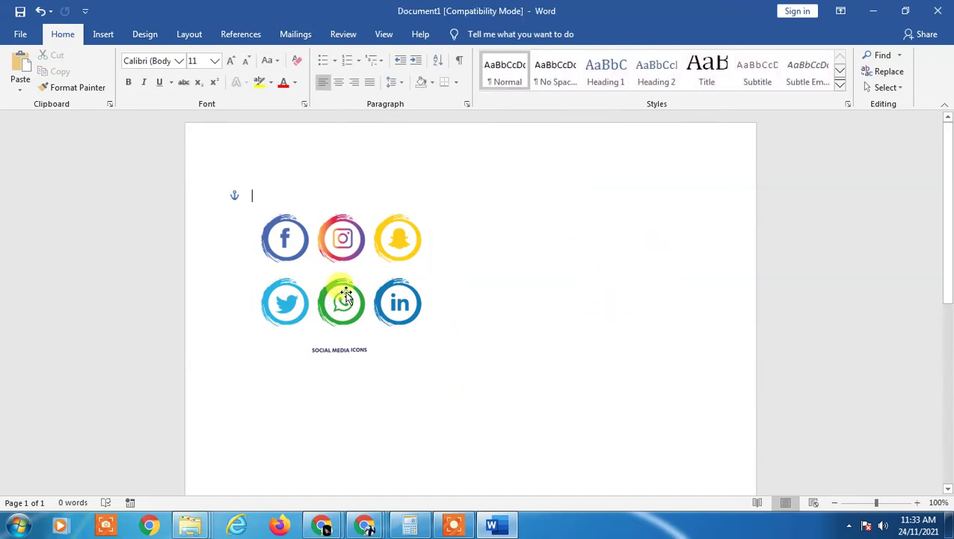
Enlarge the icons picture to nearly page width and align it with the green centre guides.
{"action": "left_click_drag", "start_coordinate": [336, 280], "coordinate": [518, 332]}
{"action": "scroll", "coordinate": [454, 335], "scroll_direction": "down", "scroll_amount": 2}
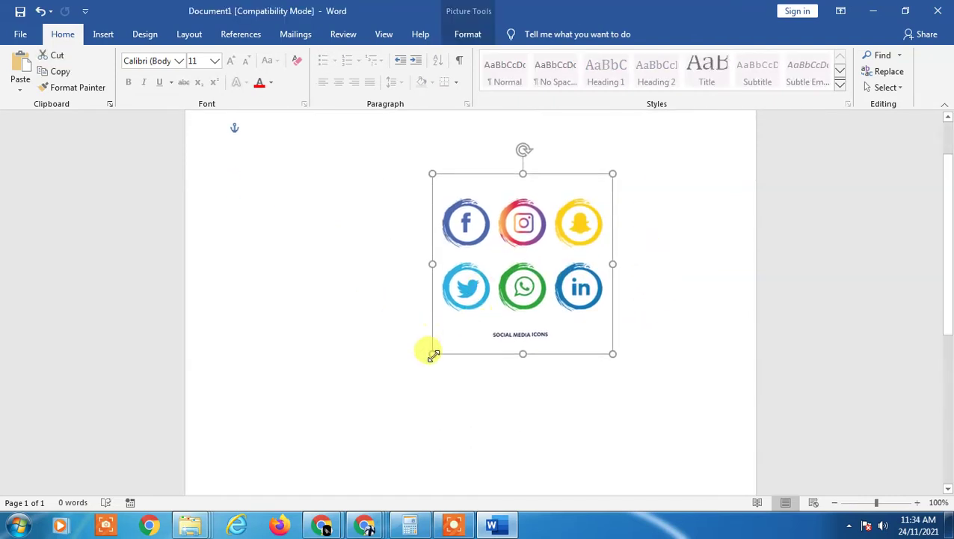
{"action": "left_click_drag", "start_coordinate": [430, 352], "coordinate": [251, 415]}
{"action": "left_click_drag", "start_coordinate": [398, 369], "coordinate": [508, 334]}
{"action": "scroll", "coordinate": [726, 287], "scroll_direction": "down", "scroll_amount": 8}
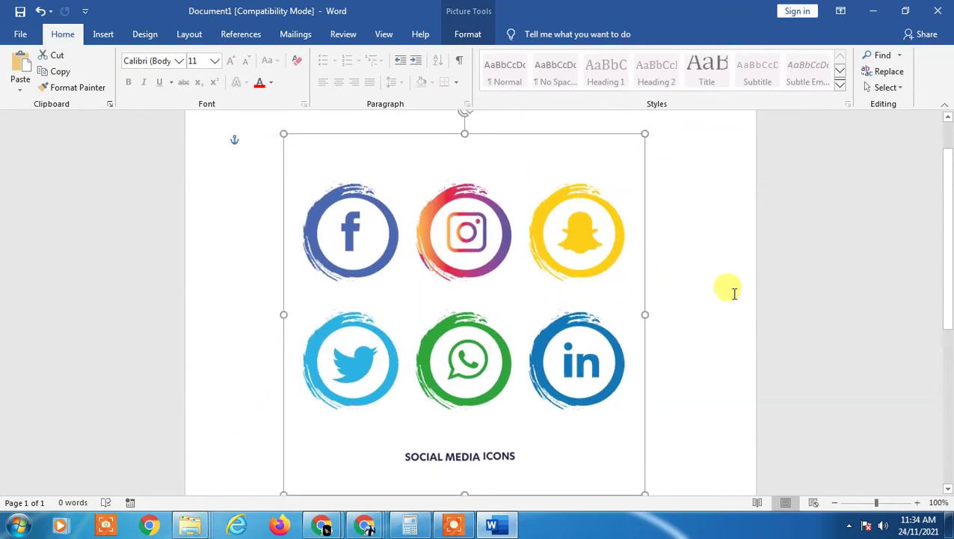
{"action": "scroll", "coordinate": [744, 294], "scroll_direction": "up", "scroll_amount": 3}
{"action": "scroll", "coordinate": [667, 300], "scroll_direction": "down", "scroll_amount": 5}
{"action": "scroll", "coordinate": [667, 301], "scroll_direction": "up", "scroll_amount": 9}
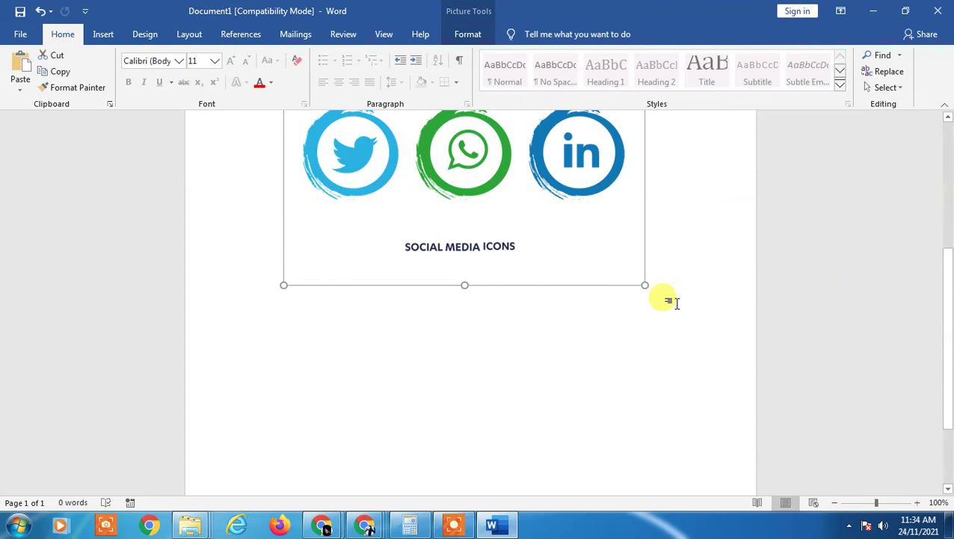
{"action": "left_click_drag", "start_coordinate": [534, 410], "coordinate": [531, 420]}
{"action": "scroll", "coordinate": [618, 352], "scroll_direction": "down", "scroll_amount": 3}
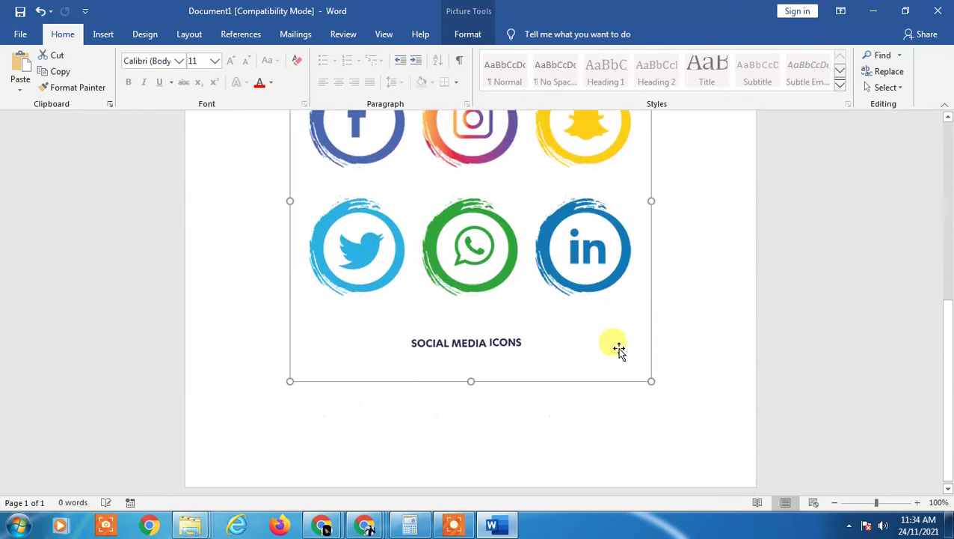
{"action": "scroll", "coordinate": [477, 377], "scroll_direction": "up", "scroll_amount": 6}
{"action": "left_click_drag", "start_coordinate": [491, 372], "coordinate": [492, 312]}
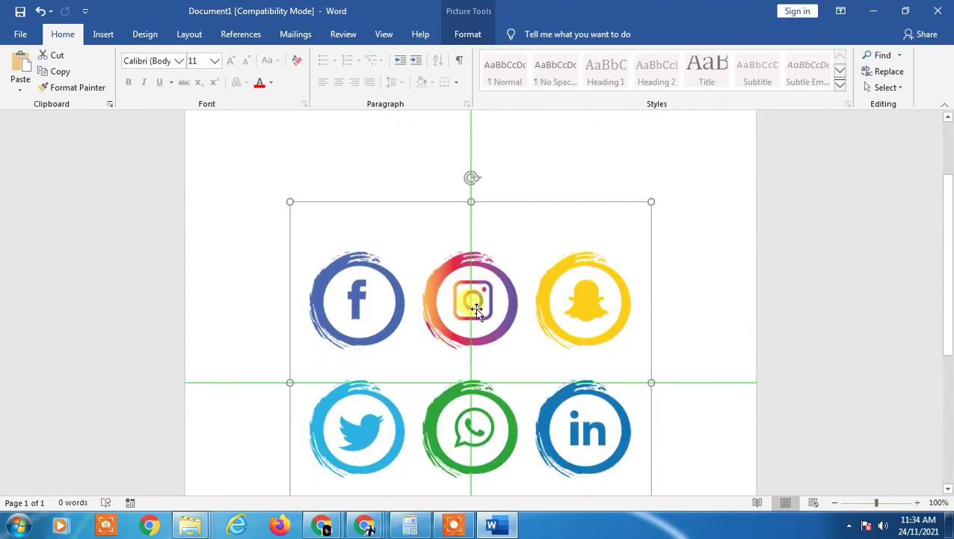
{"action": "left_click", "coordinate": [20, 34]}
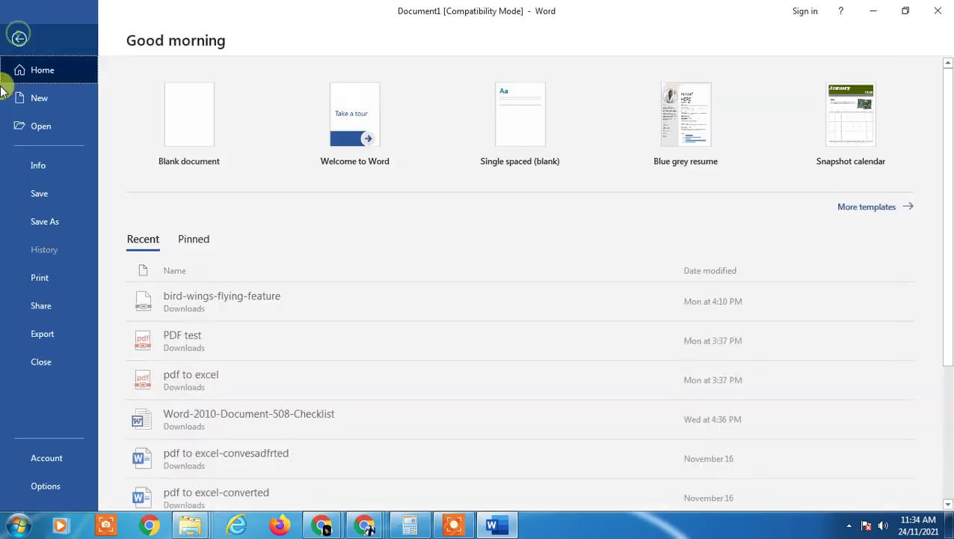
{"action": "left_click", "coordinate": [41, 278]}
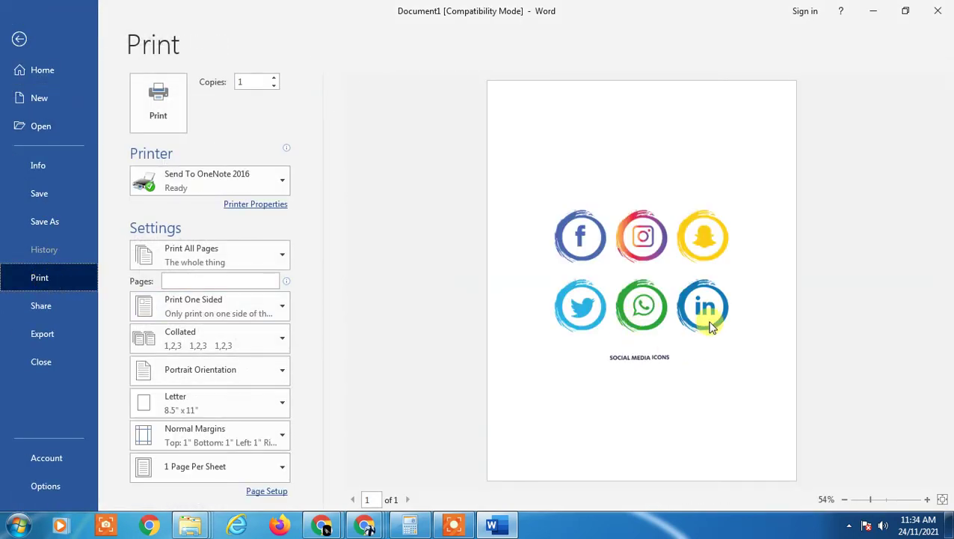
{"action": "left_click", "coordinate": [19, 38]}
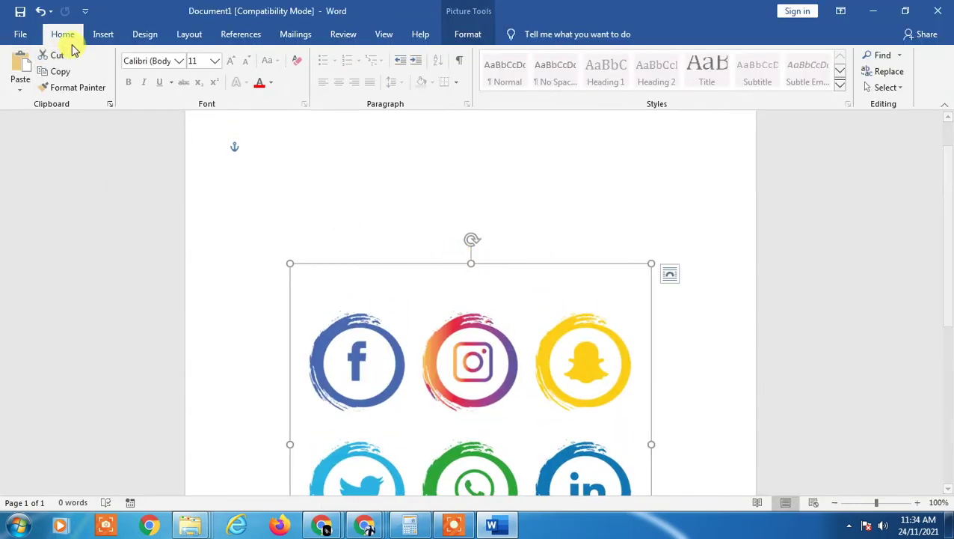
{"action": "left_click", "coordinate": [15, 34]}
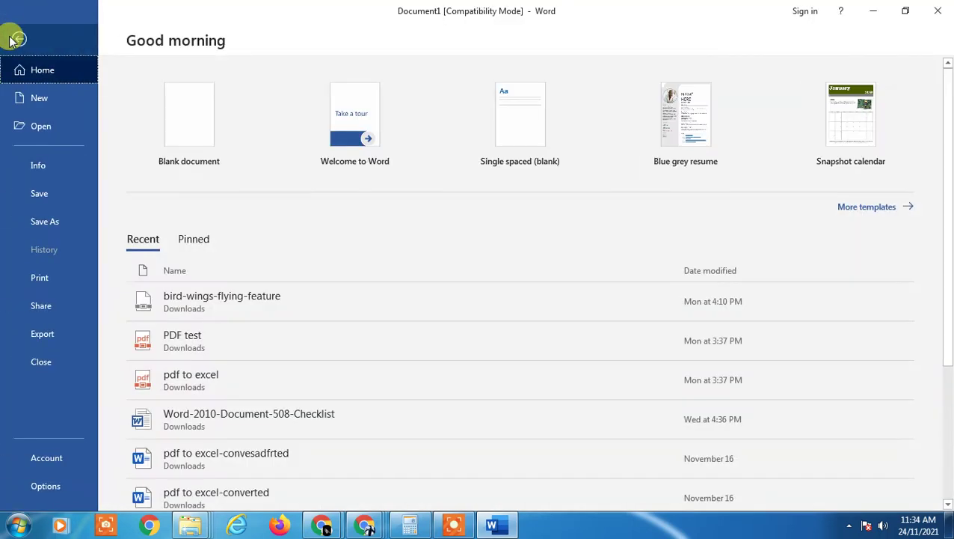
Save the document to Downloads as the PDF 'adsfasdf' using Save As.
{"action": "left_click", "coordinate": [51, 223]}
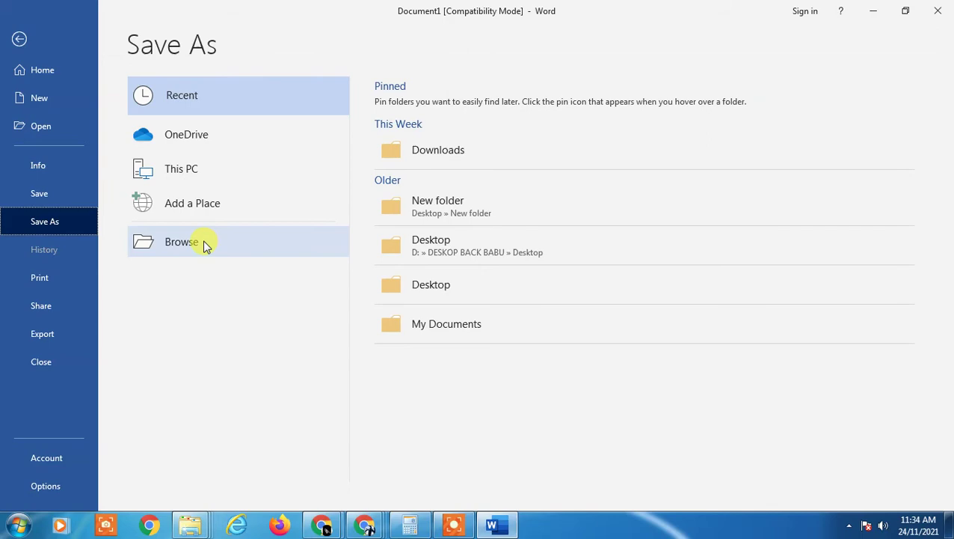
{"action": "left_click", "coordinate": [206, 245]}
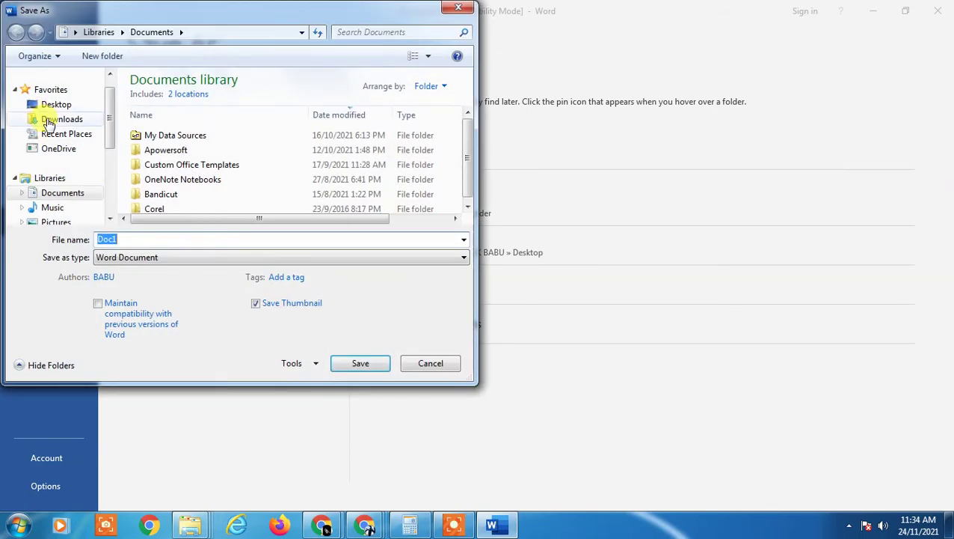
{"action": "left_click", "coordinate": [47, 122]}
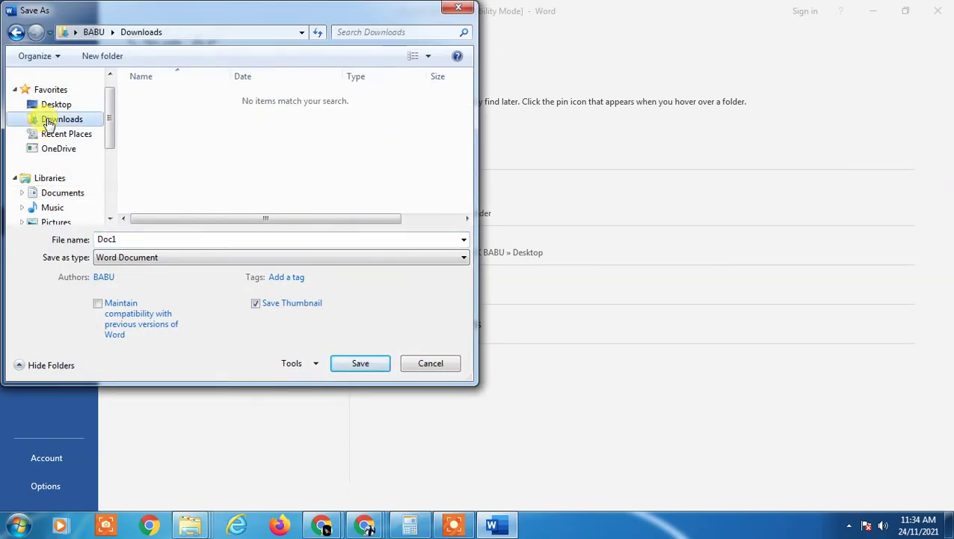
{"action": "left_click", "coordinate": [124, 238]}
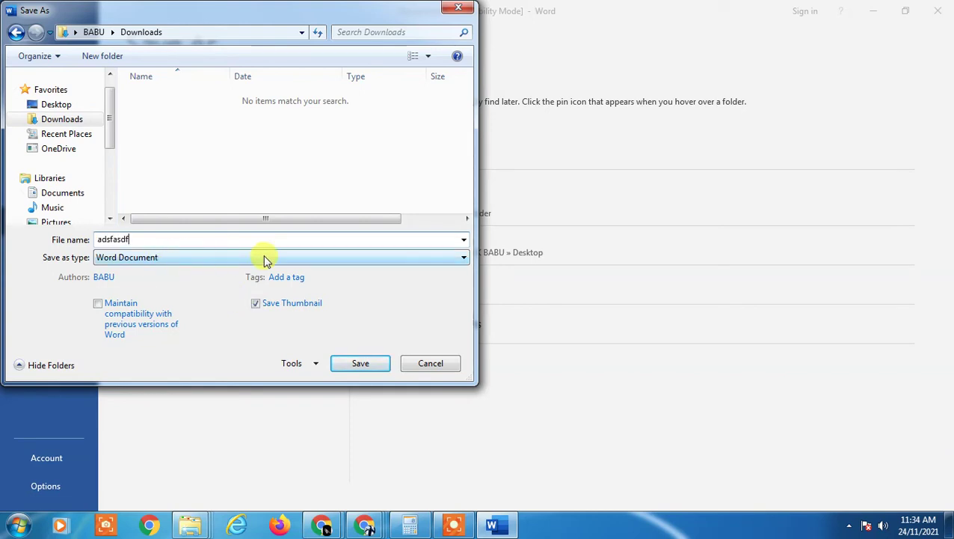
{"action": "left_click", "coordinate": [436, 261]}
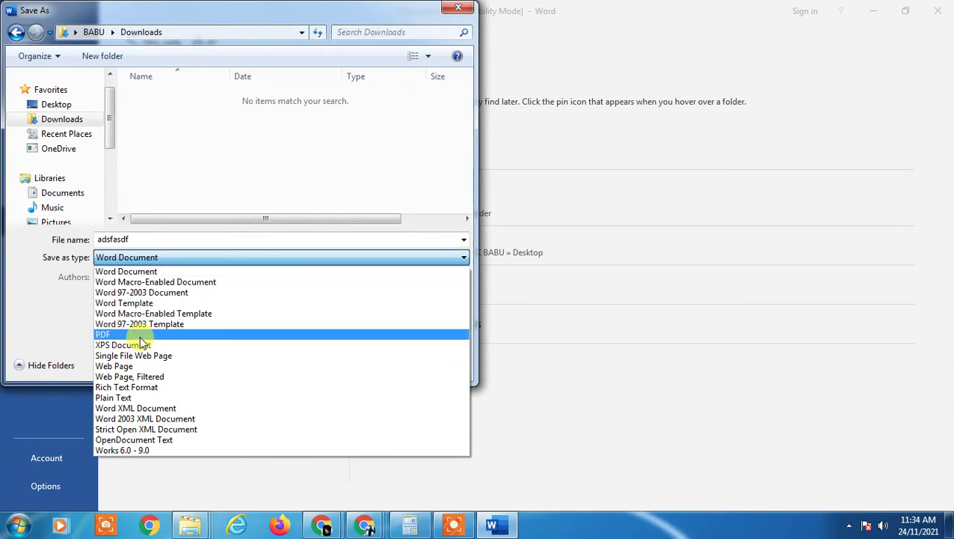
{"action": "left_click", "coordinate": [127, 334]}
{"action": "left_click", "coordinate": [360, 368]}
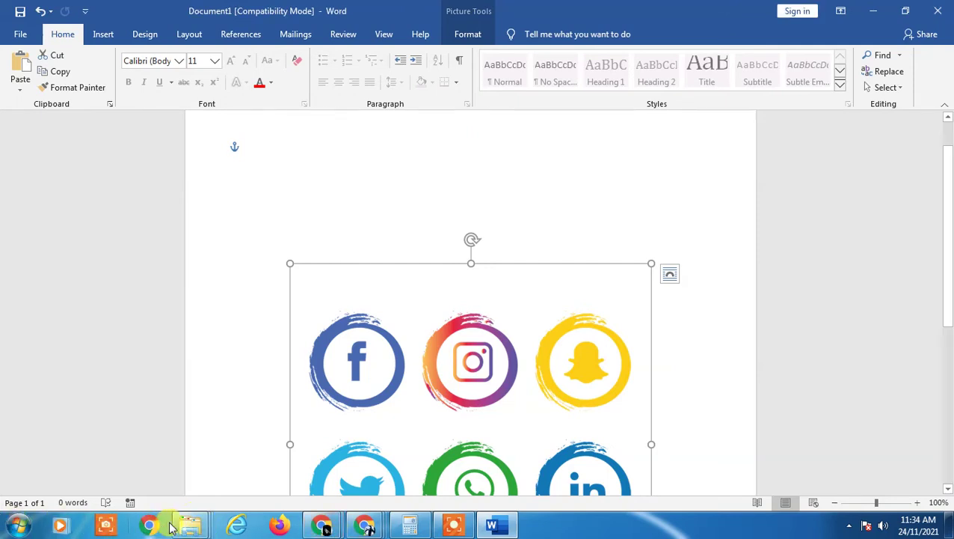
Scroll through the exported PDF to check all six icons, then close Acrobat Reader.
{"action": "mouse_move", "coordinate": [191, 525]}
{"action": "left_click", "coordinate": [225, 434]}
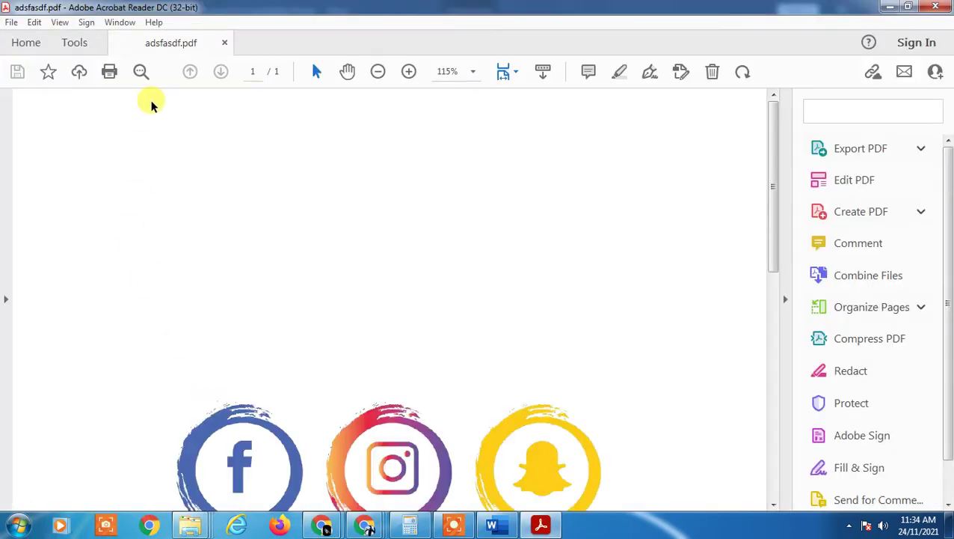
{"action": "scroll", "coordinate": [494, 316], "scroll_direction": "down", "scroll_amount": 3}
{"action": "scroll", "coordinate": [494, 316], "scroll_direction": "down", "scroll_amount": 1}
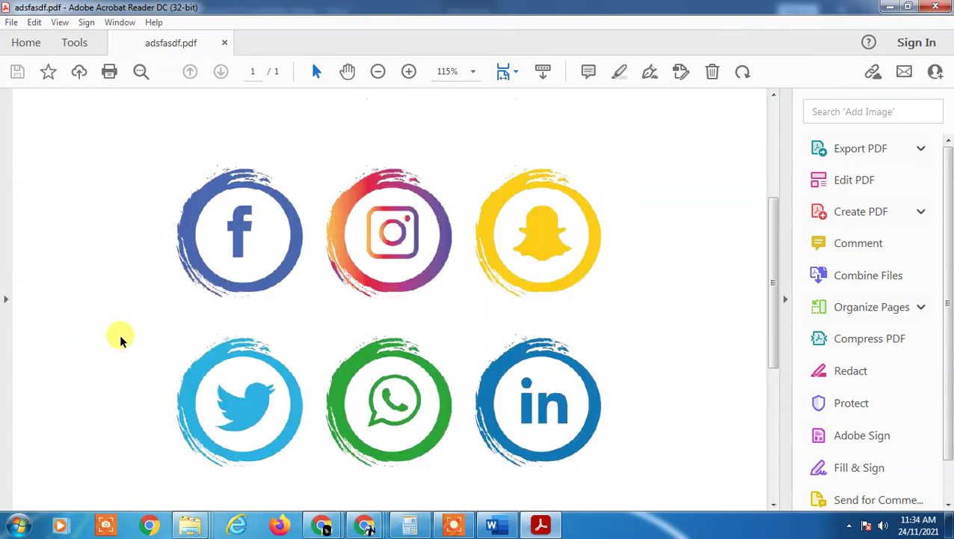
{"action": "scroll", "coordinate": [238, 351], "scroll_direction": "up", "scroll_amount": 6}
{"action": "scroll", "coordinate": [430, 298], "scroll_direction": "down", "scroll_amount": 14}
{"action": "scroll", "coordinate": [460, 318], "scroll_direction": "up", "scroll_amount": 10}
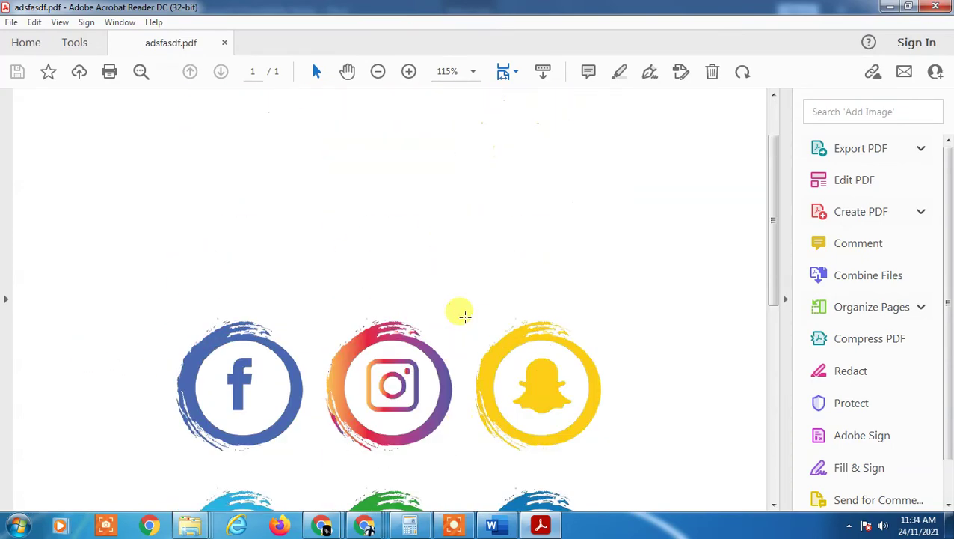
{"action": "key", "text": "alt+F4"}
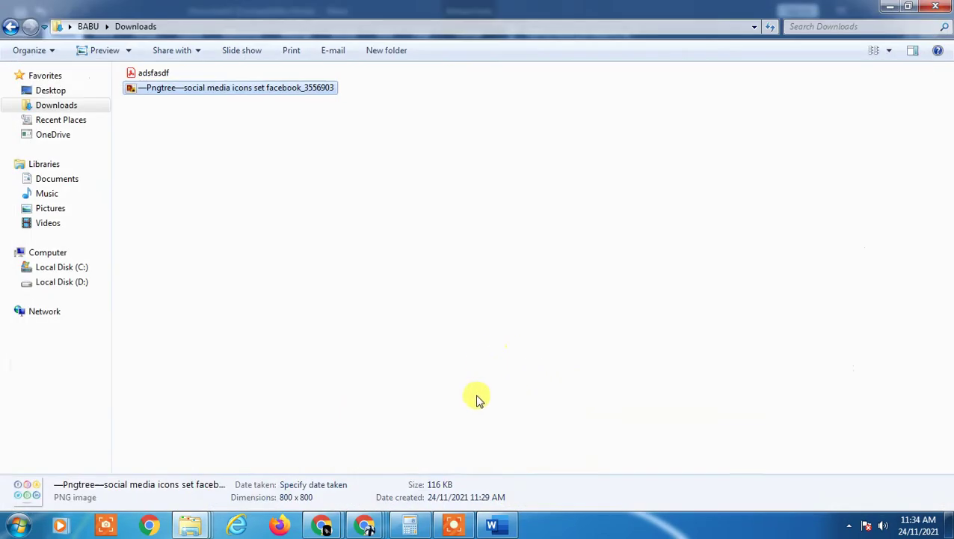
{"action": "mouse_move", "coordinate": [329, 530]}
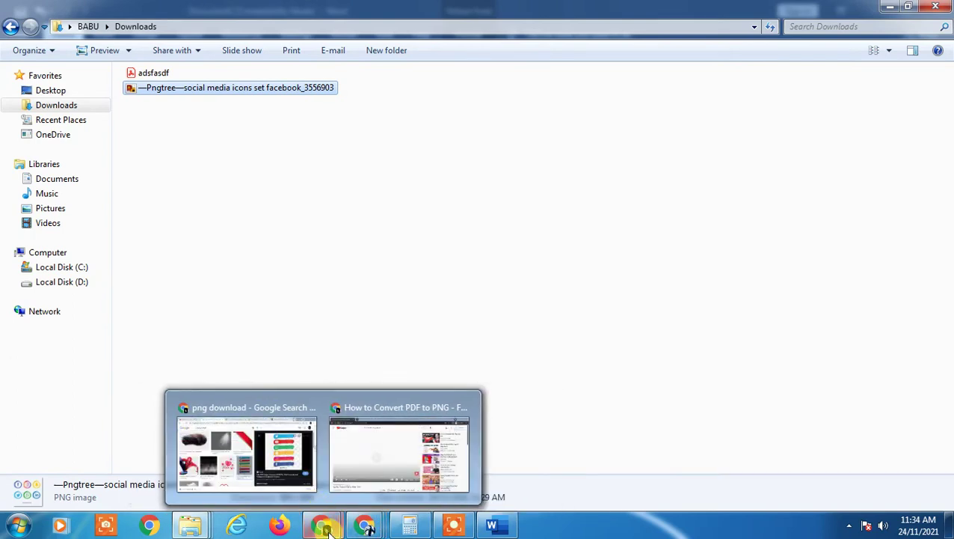
Open a new Chrome window and go to google.com.
{"action": "middle_click", "coordinate": [329, 530]}
{"action": "left_click", "coordinate": [230, 31]}
{"action": "type", "text": "goo"}
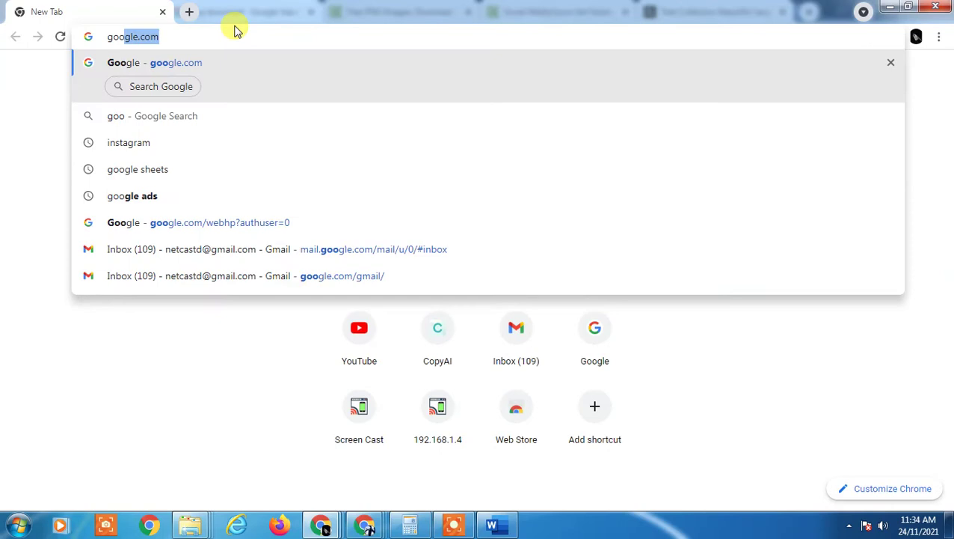
{"action": "key", "text": "Return"}
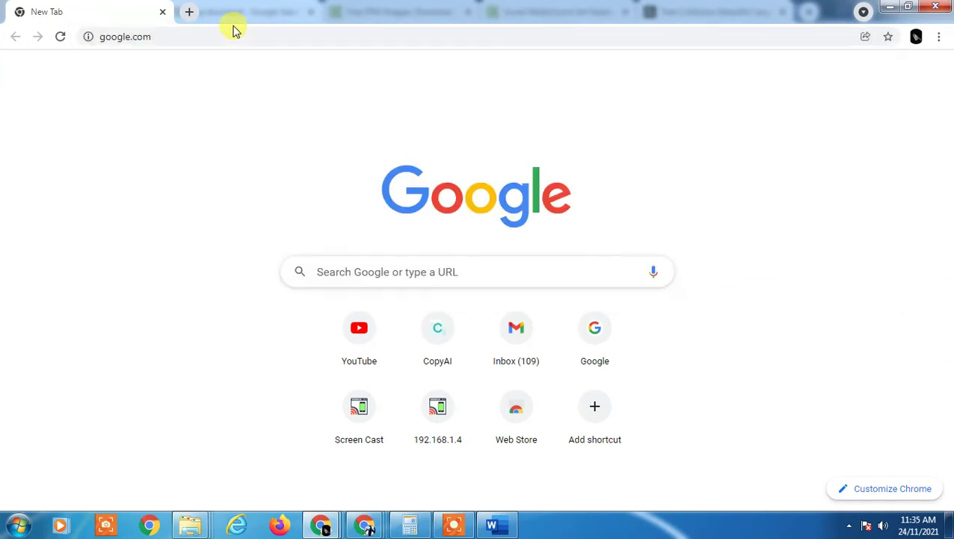
Search Google for 'convert png to pdf'.
{"action": "left_click", "coordinate": [362, 270]}
{"action": "type", "text": "con"}
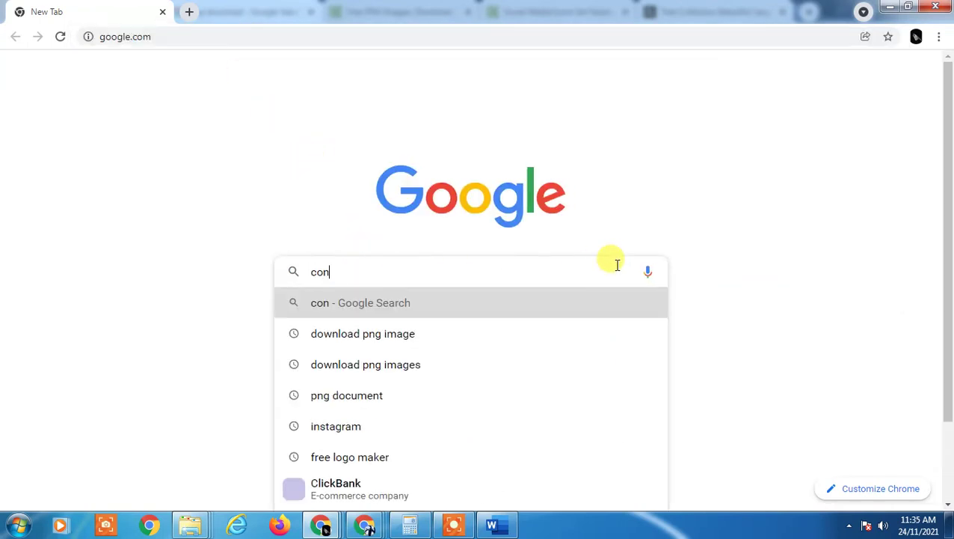
{"action": "type", "text": "vert png to pdf"}
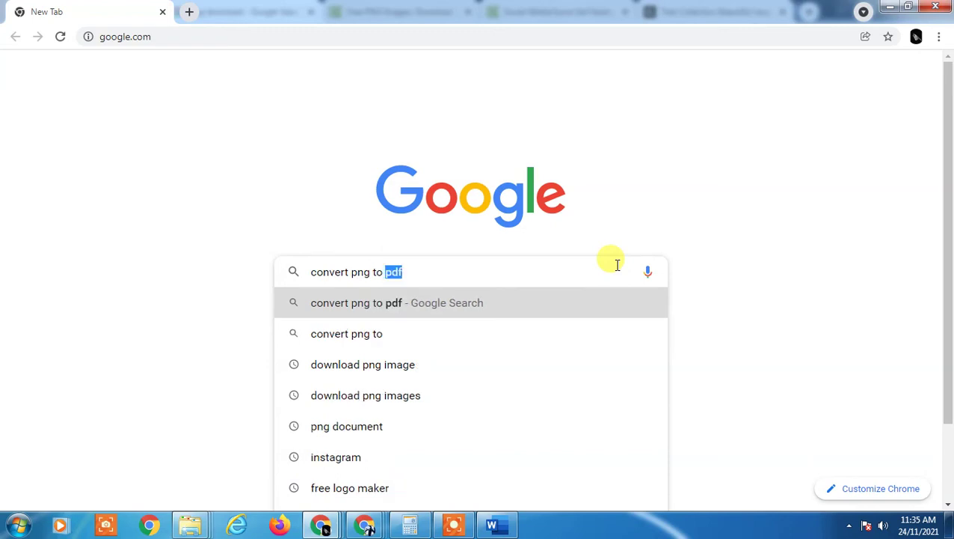
{"action": "key", "text": "Return"}
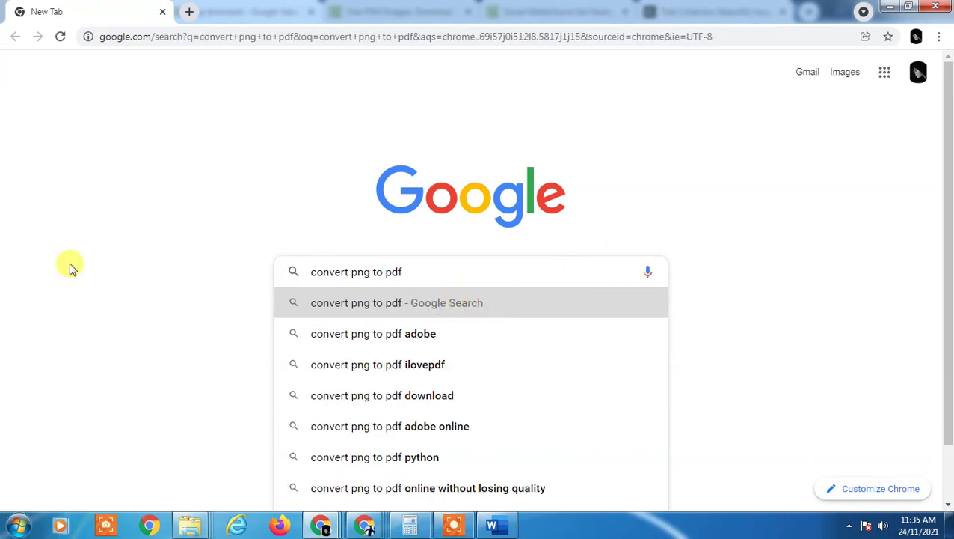
{"action": "left_click", "coordinate": [366, 299]}
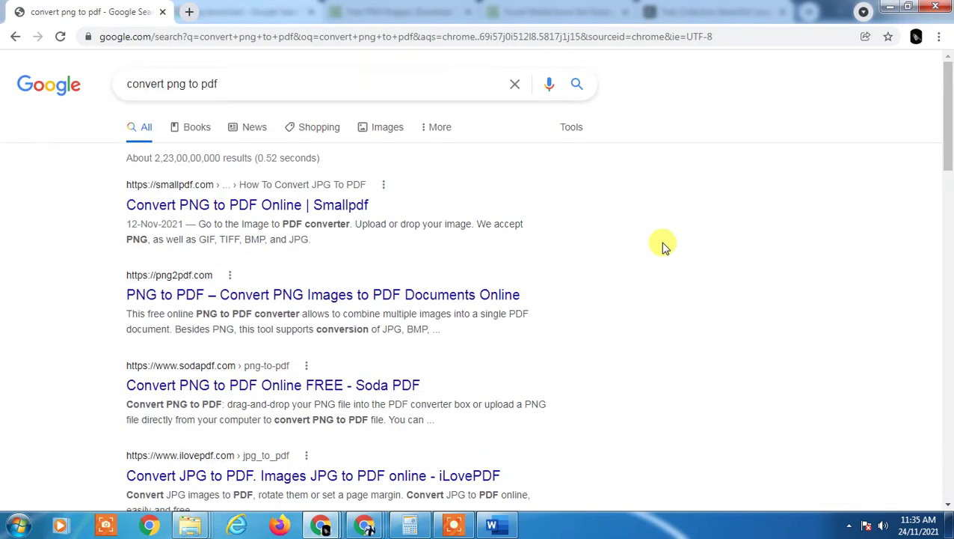
Open the Smallpdf PNG-to-PDF result in a new tab and scroll through its conversion steps.
{"action": "right_click", "coordinate": [238, 206]}
{"action": "left_click", "coordinate": [247, 215]}
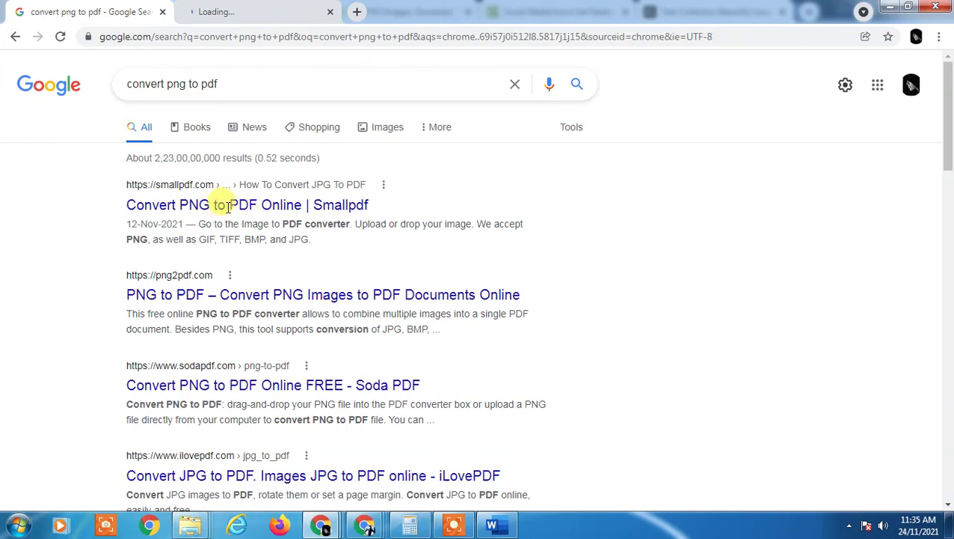
{"action": "left_click", "coordinate": [258, 9]}
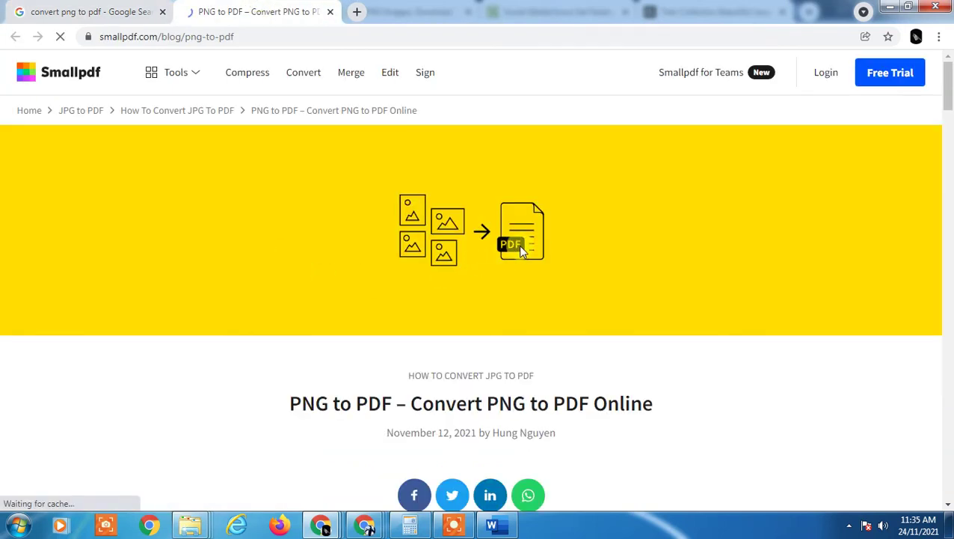
{"action": "scroll", "coordinate": [525, 248], "scroll_direction": "down", "scroll_amount": 1}
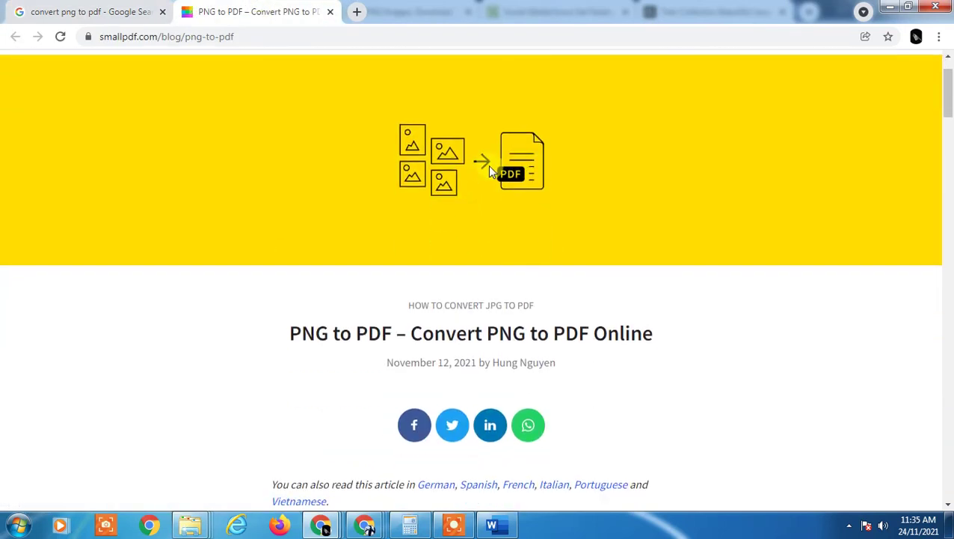
{"action": "scroll", "coordinate": [415, 230], "scroll_direction": "down", "scroll_amount": 3}
{"action": "scroll", "coordinate": [451, 217], "scroll_direction": "up", "scroll_amount": 4}
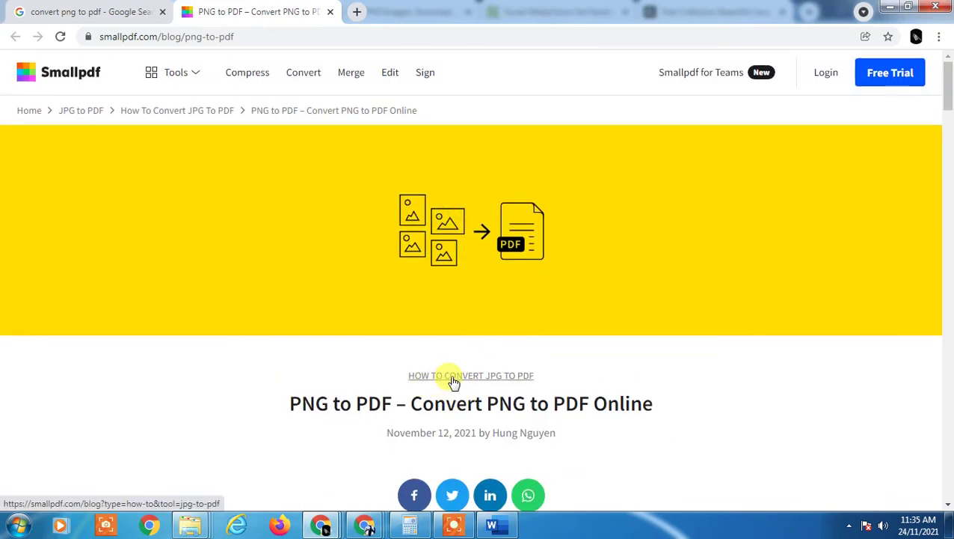
{"action": "scroll", "coordinate": [632, 389], "scroll_direction": "down", "scroll_amount": 1}
{"action": "scroll", "coordinate": [648, 385], "scroll_direction": "down", "scroll_amount": 12}
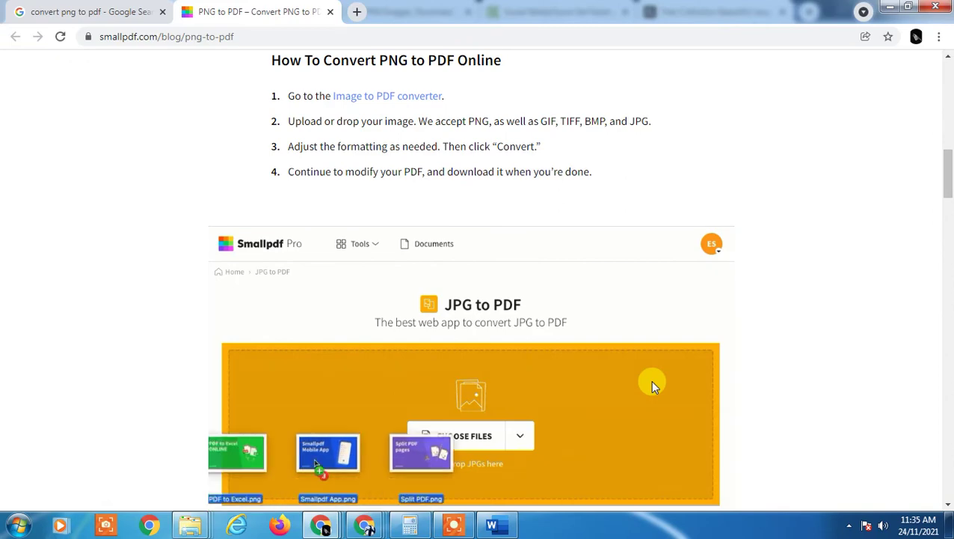
{"action": "scroll", "coordinate": [651, 383], "scroll_direction": "down", "scroll_amount": 3}
{"action": "scroll", "coordinate": [442, 304], "scroll_direction": "up", "scroll_amount": 6}
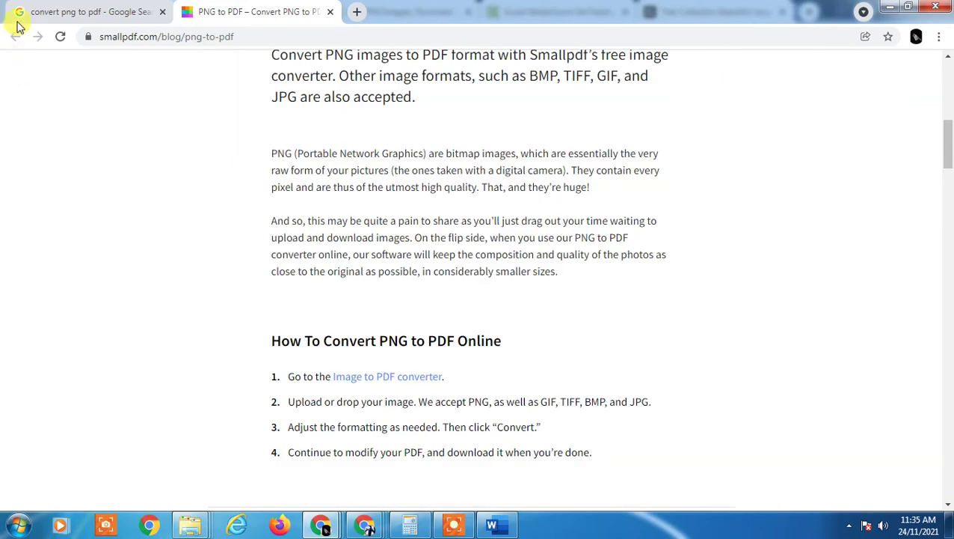
Close the Smallpdf tab, open png2pdf.com in a new tab, and upload the icons PNG from Downloads.
{"action": "left_click", "coordinate": [331, 13]}
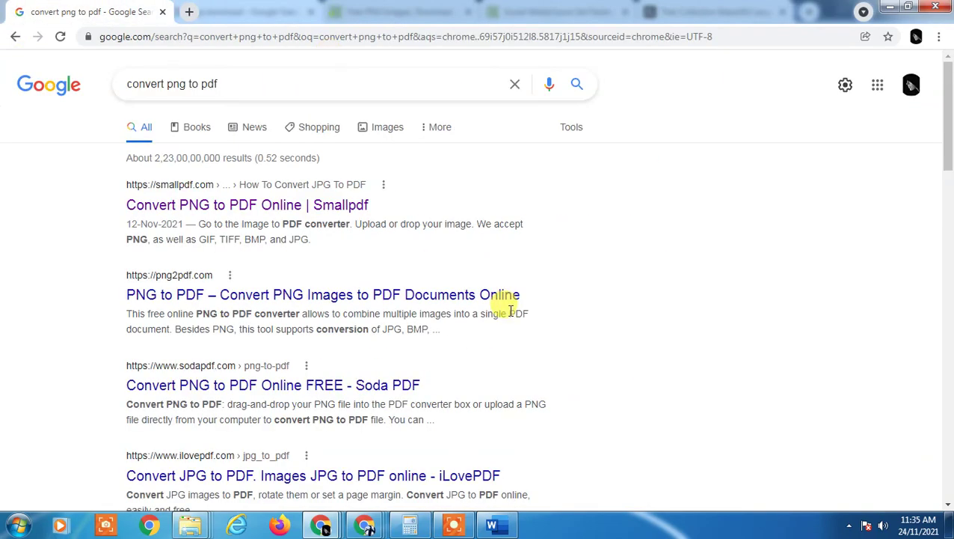
{"action": "right_click", "coordinate": [202, 298]}
{"action": "left_click", "coordinate": [253, 304]}
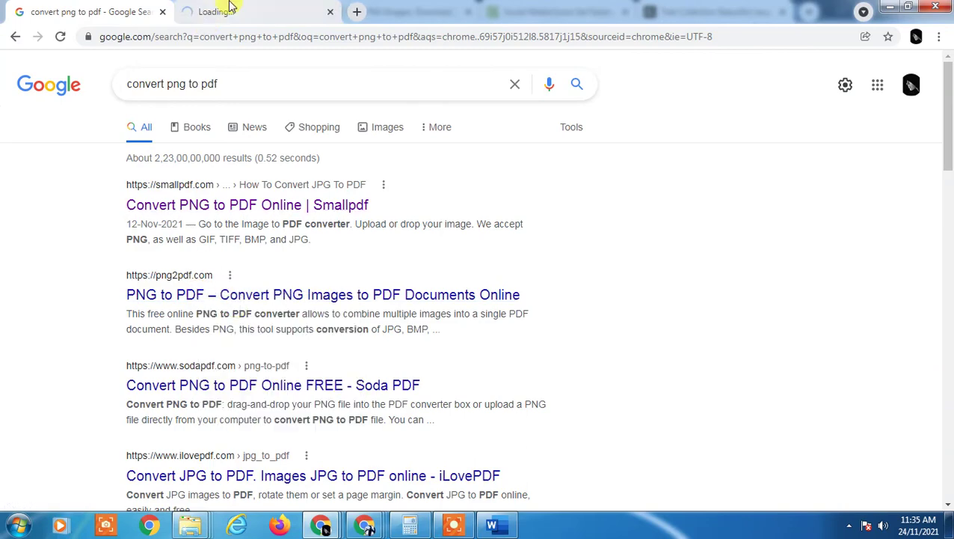
{"action": "key", "text": "ctrl+Tab"}
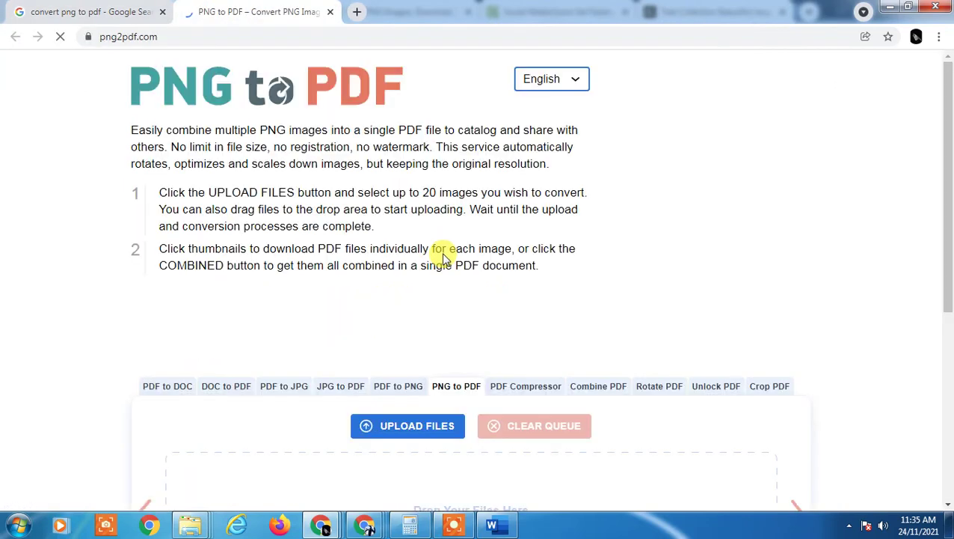
{"action": "scroll", "coordinate": [449, 259], "scroll_direction": "down", "scroll_amount": 2}
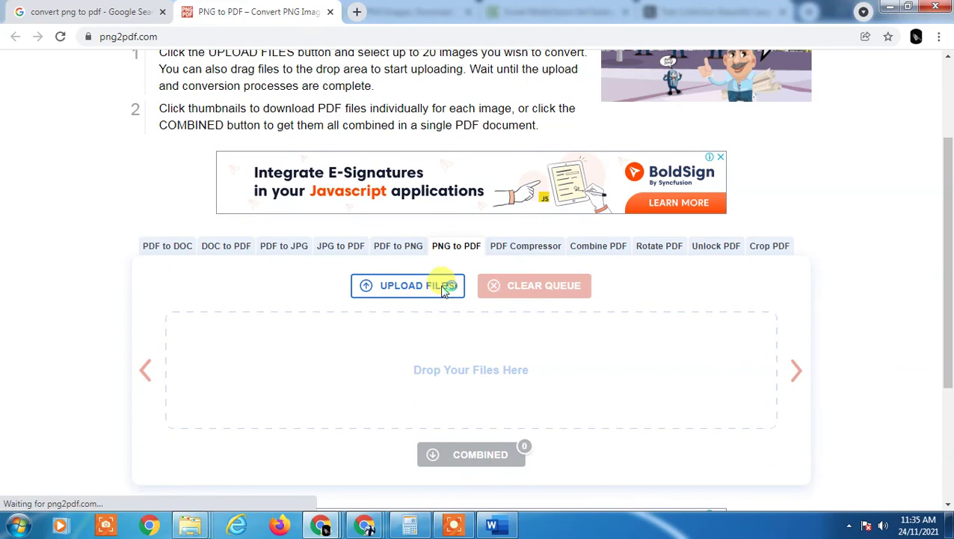
{"action": "left_click", "coordinate": [444, 288]}
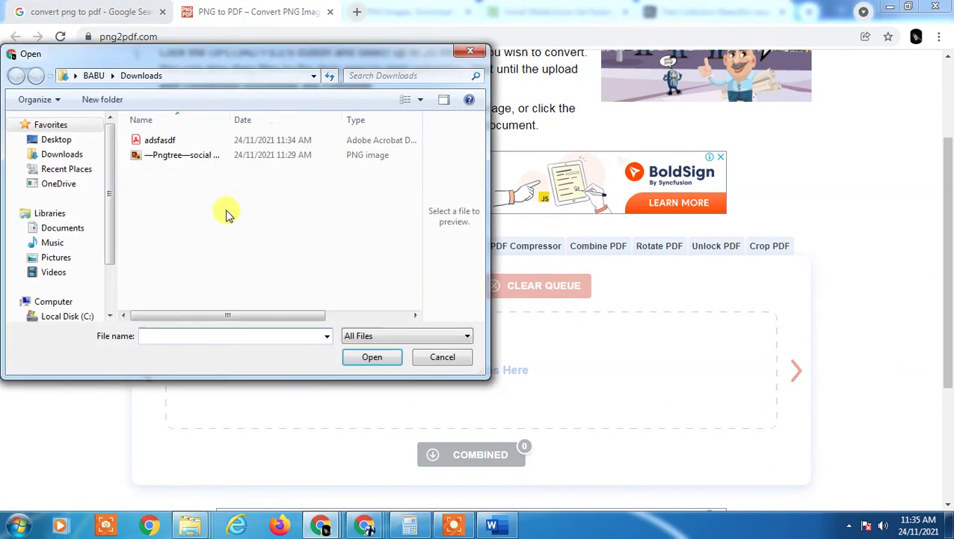
{"action": "double_click", "coordinate": [166, 160]}
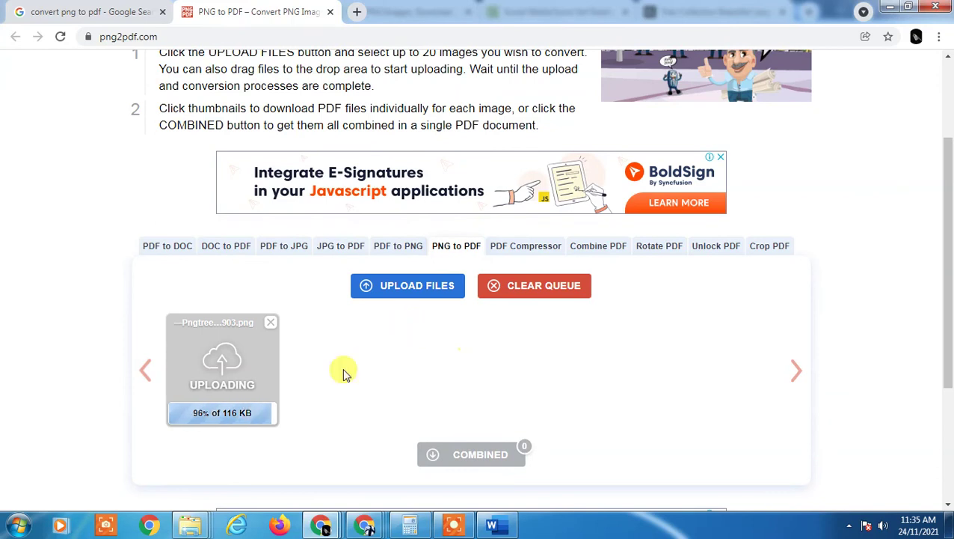